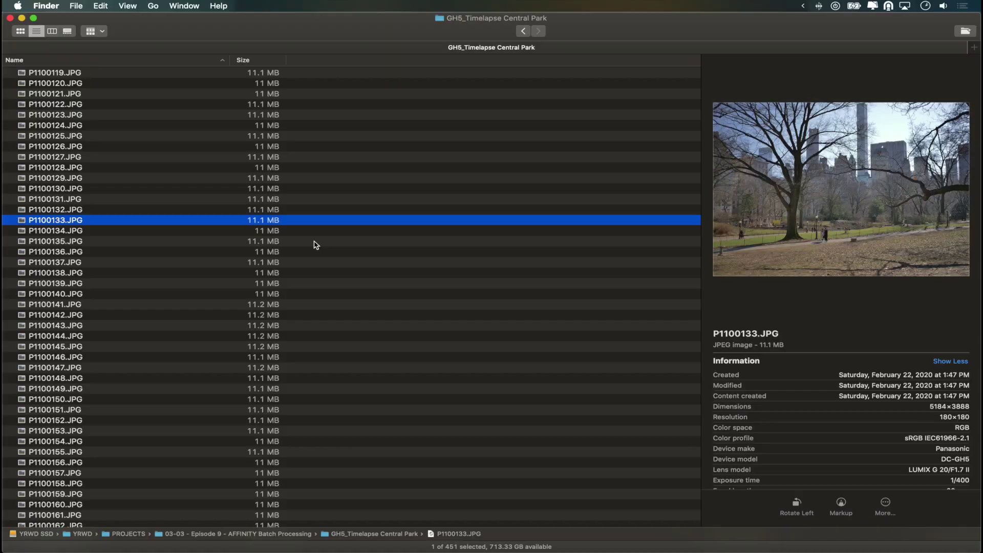
Browse the GH5_Timelapse Central Park folder and preview several of its JPG photos.
scroll(170, 254, down, 20)
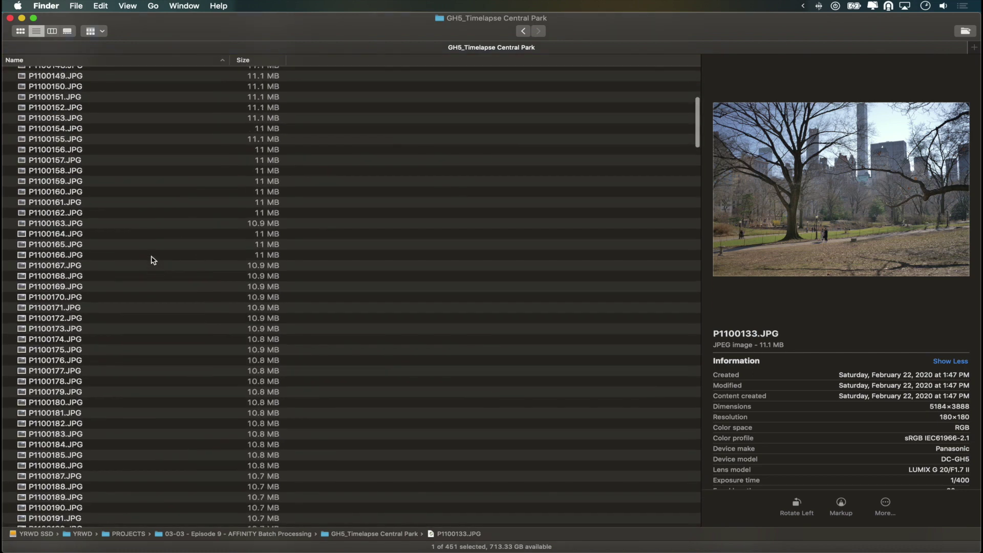
scroll(153, 262, down, 5)
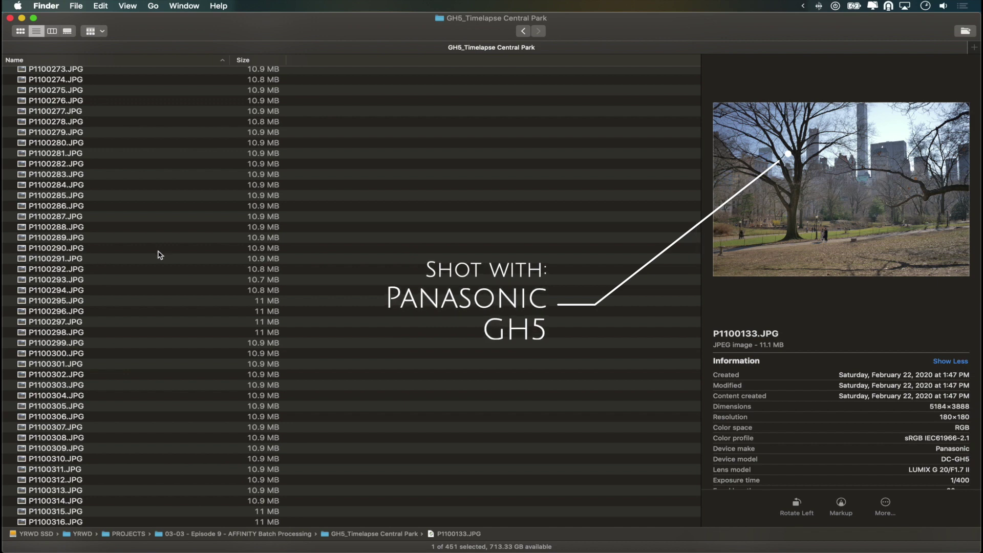
click(109, 259)
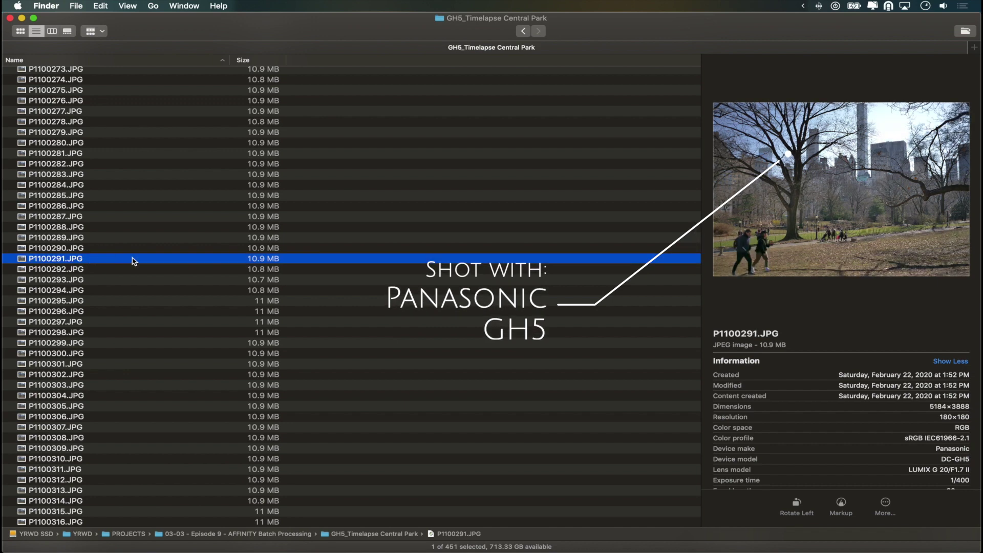
click(127, 238)
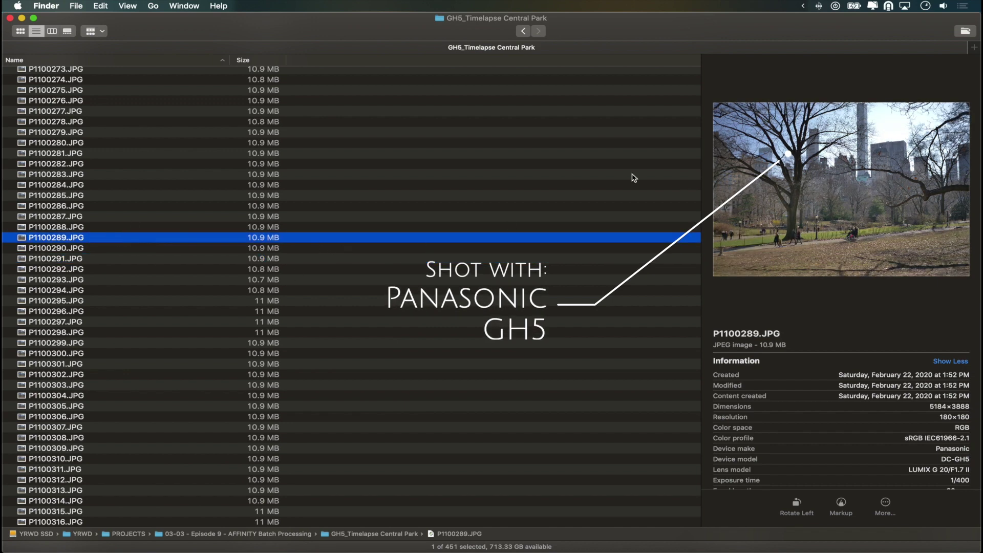
click(128, 279)
click(93, 363)
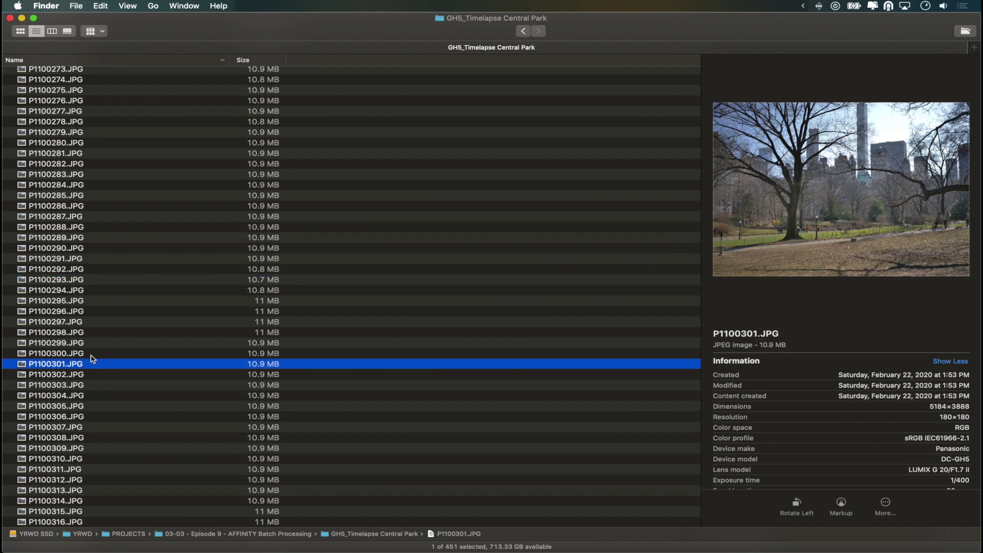
scroll(91, 357, down, 5)
click(91, 356)
click(119, 366)
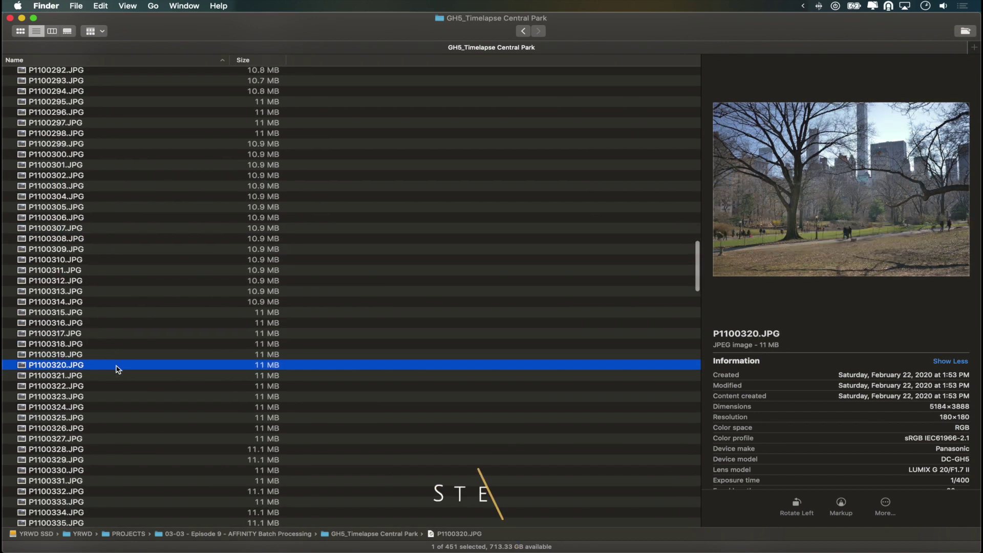
scroll(128, 370, down, 3)
click(141, 372)
scroll(142, 373, down, 5)
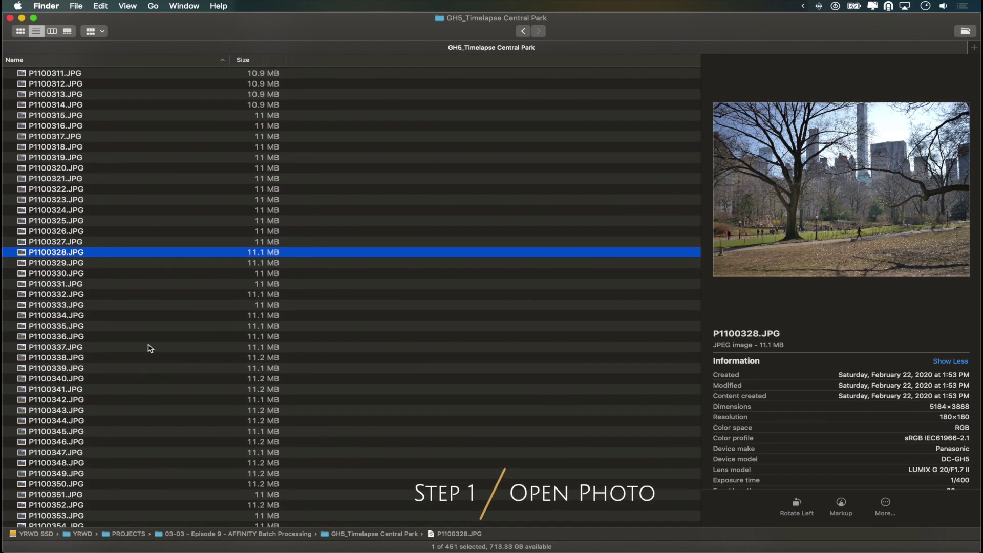
Open one of the Central Park timelapse photos in Affinity Photo.
right_click(81, 257)
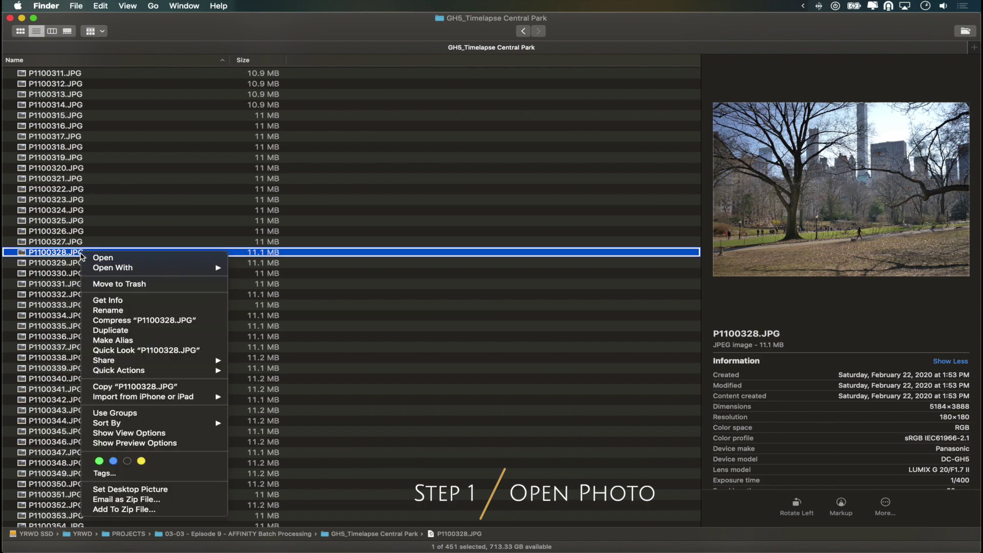
mouse_move(153, 266)
click(287, 283)
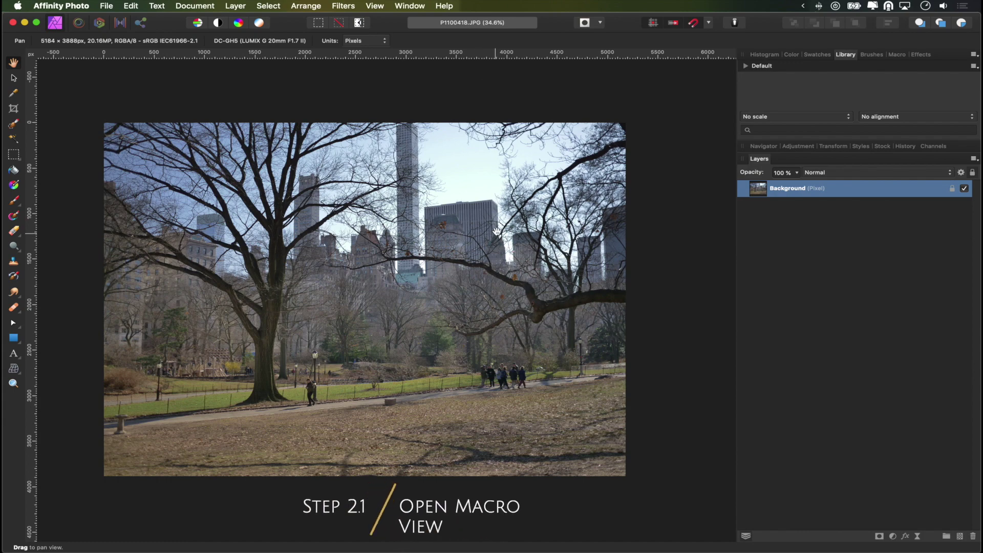
Display the Macro studio, search help for "macro", and locate the Macro entry among the Studio view options.
click(899, 55)
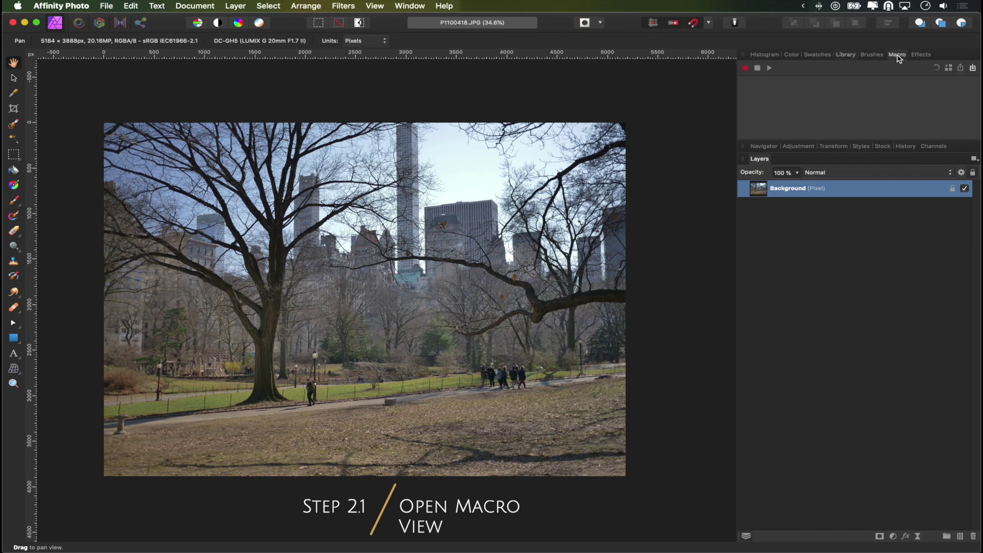
click(445, 5)
text(macro)
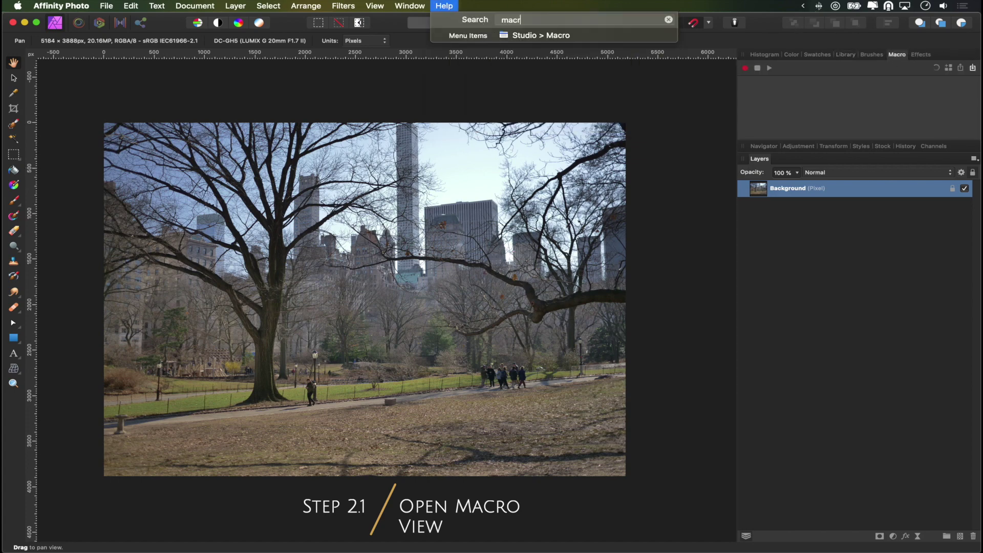
mouse_move(560, 40)
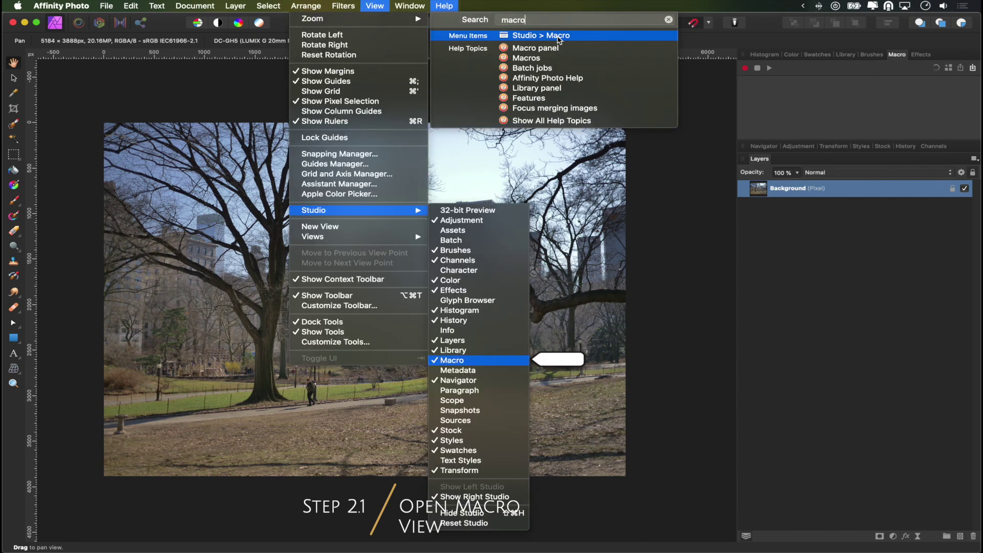
mouse_move(375, 5)
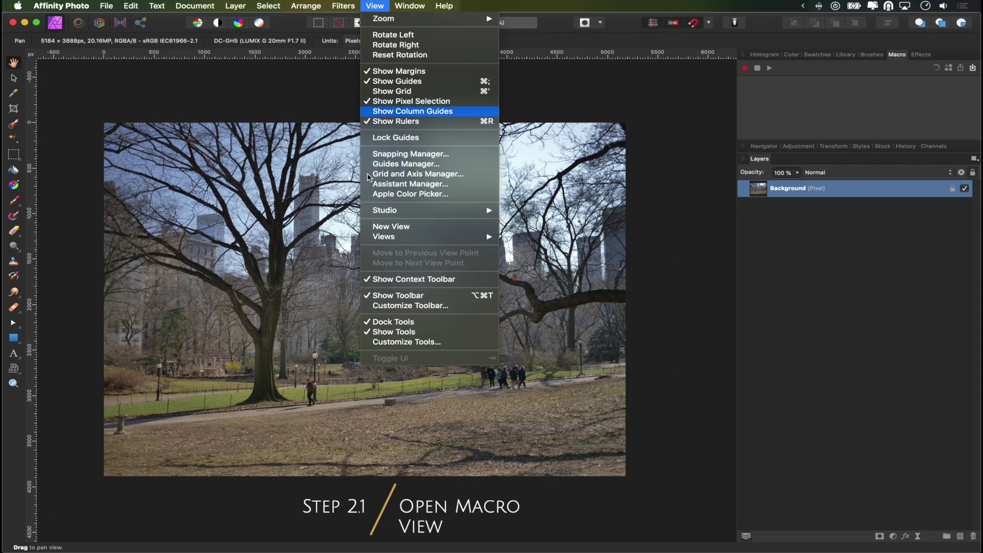
mouse_move(411, 215)
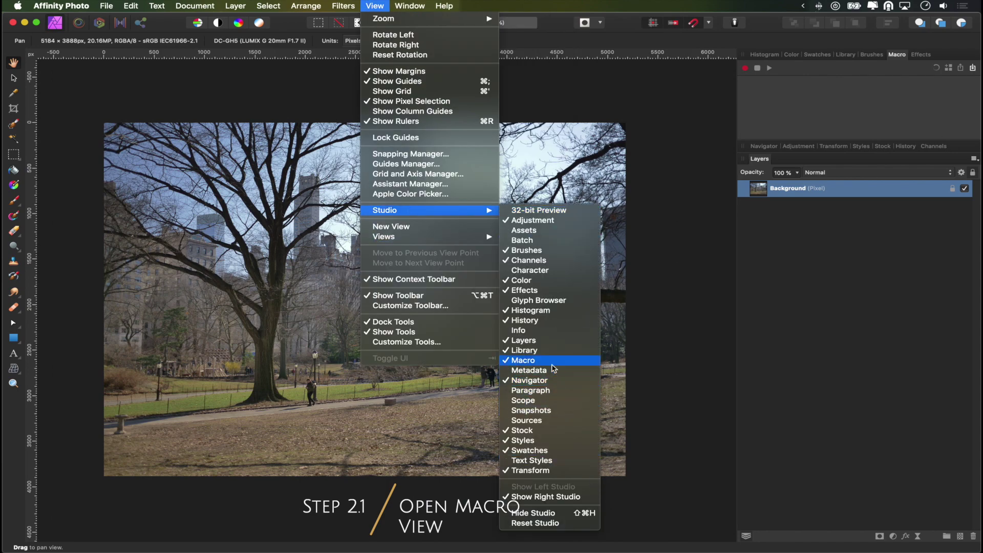
click(777, 316)
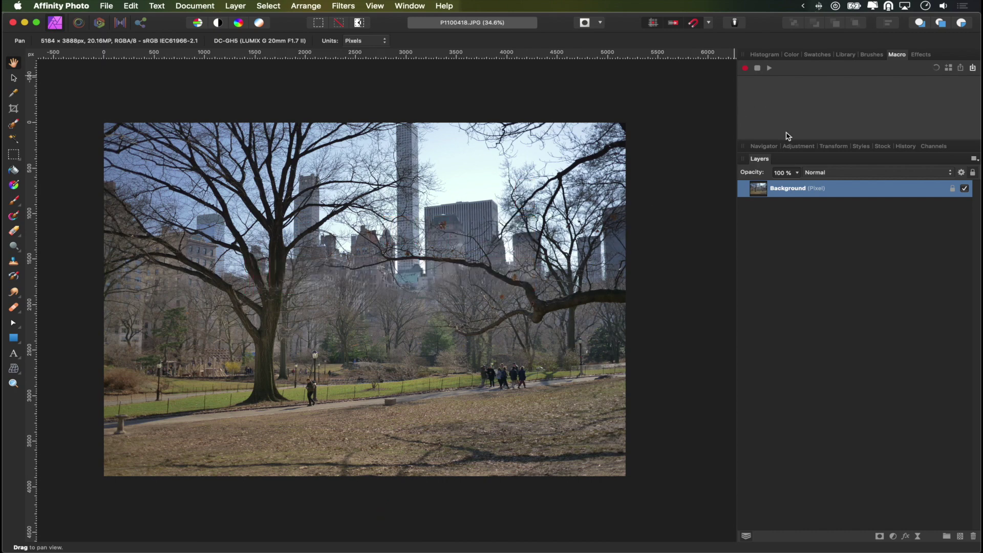
Start recording a macro and crop the photo to the 16:9 common ratio.
click(745, 68)
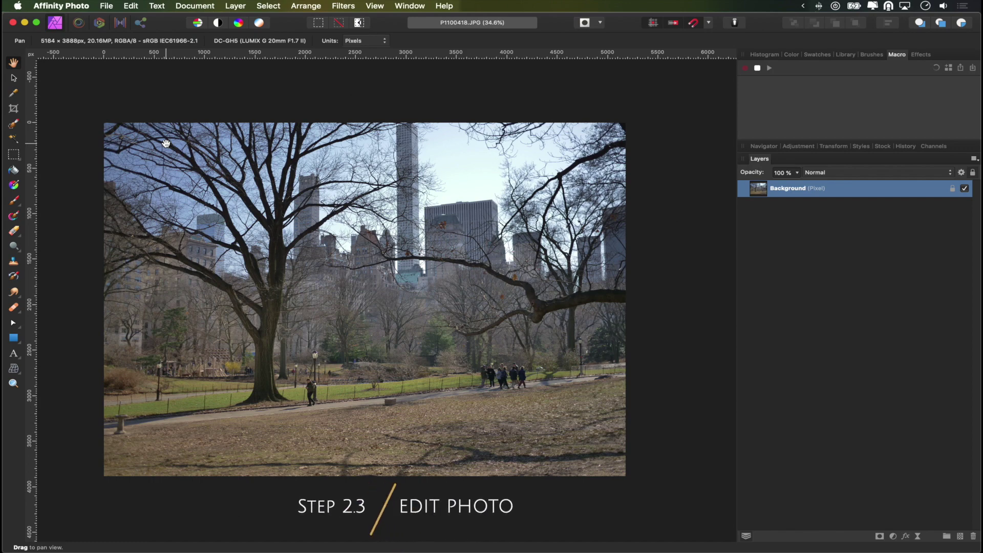
click(14, 110)
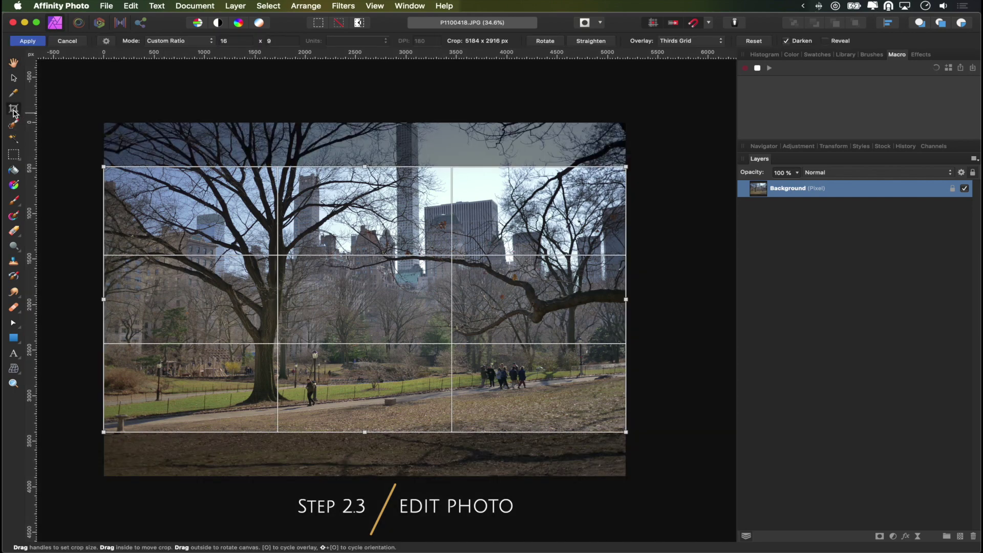
click(106, 41)
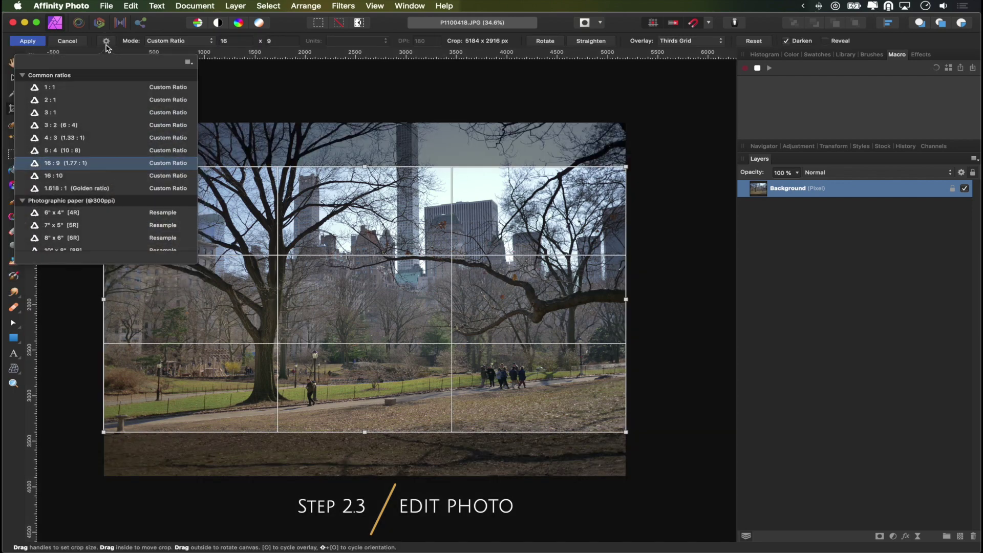
click(69, 163)
key(Return)
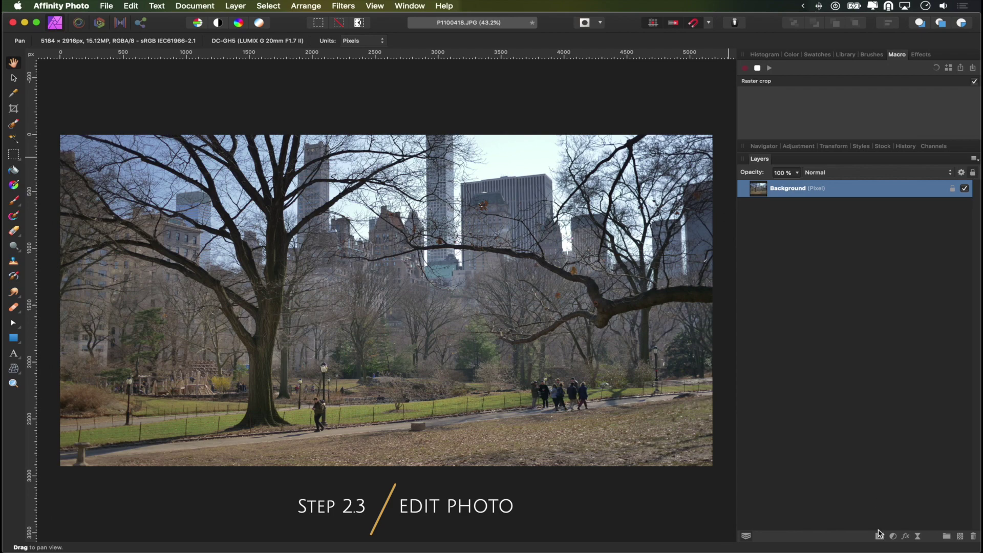
Add a White Balance adjustment with white balance at -43% and tint at 20%, and merge it into the background.
click(894, 536)
click(926, 551)
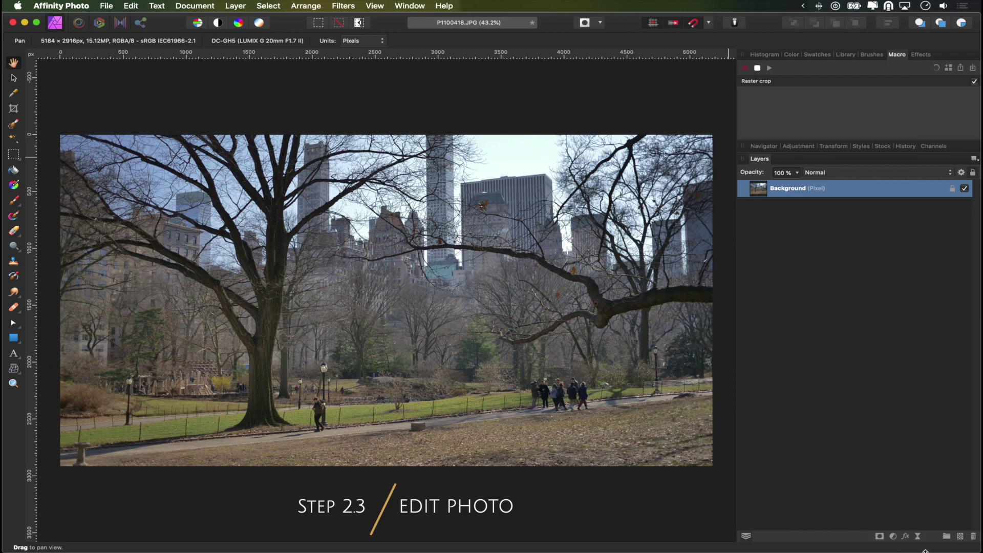
click(894, 537)
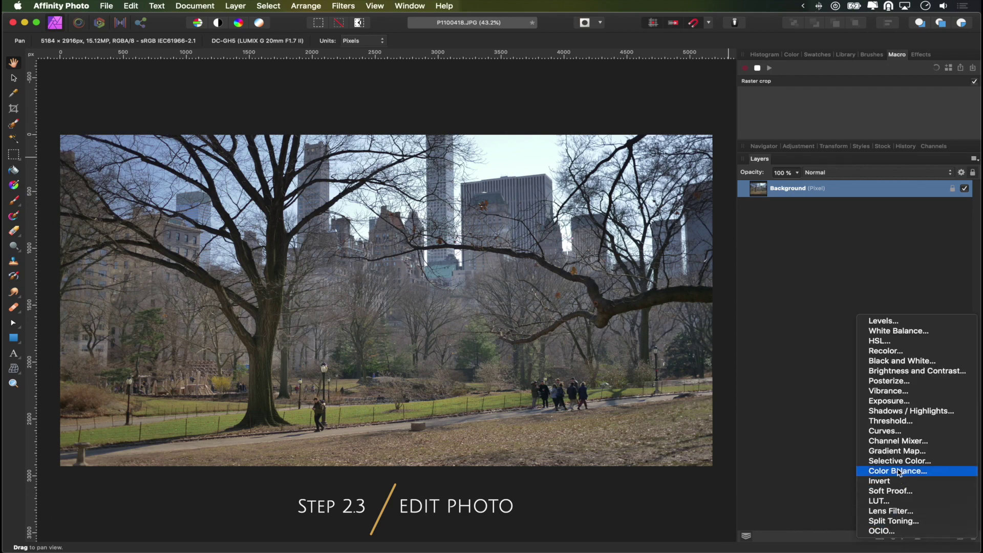
click(901, 332)
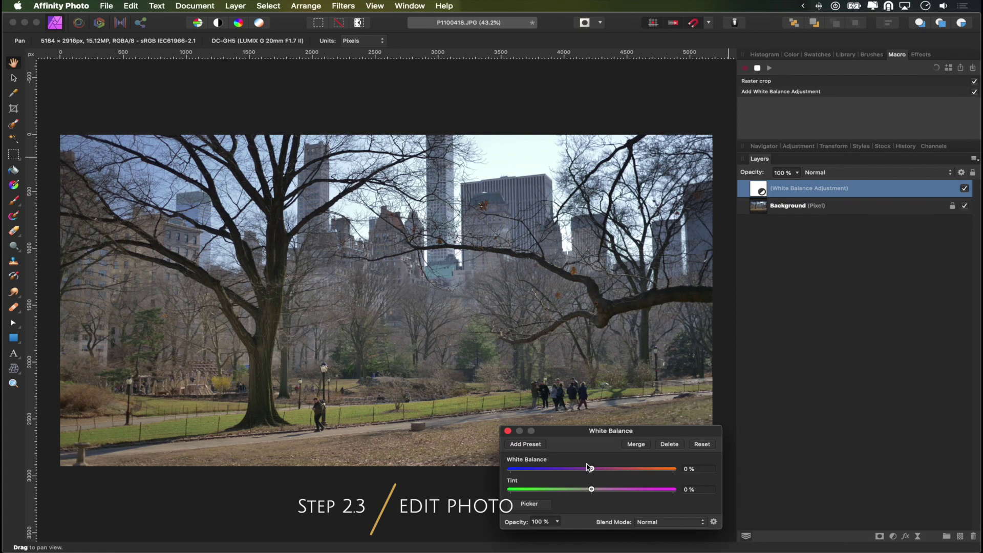
drag(593, 470, 557, 469)
mouse_move(591, 490)
mouse_down()
mouse_move(617, 492)
mouse_move(608, 489)
mouse_up()
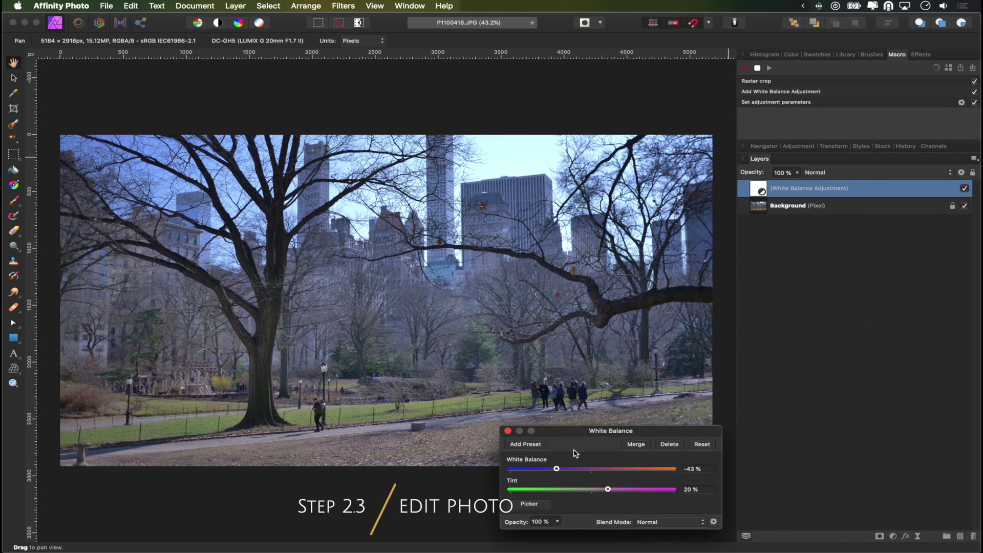
click(636, 445)
Add a Brightness and Contrast adjustment, increase the brightness and contrast slightly, and merge it into the background.
click(894, 536)
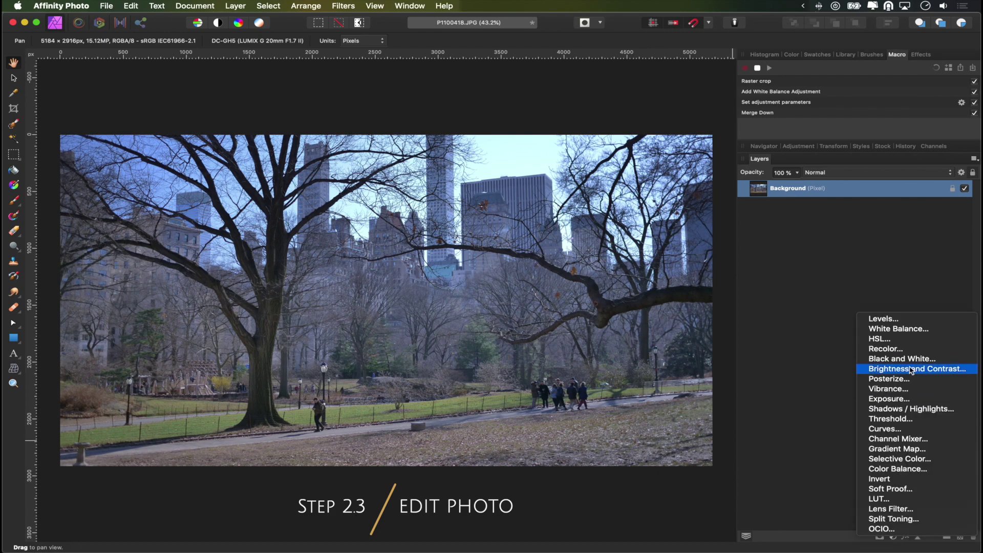
click(909, 370)
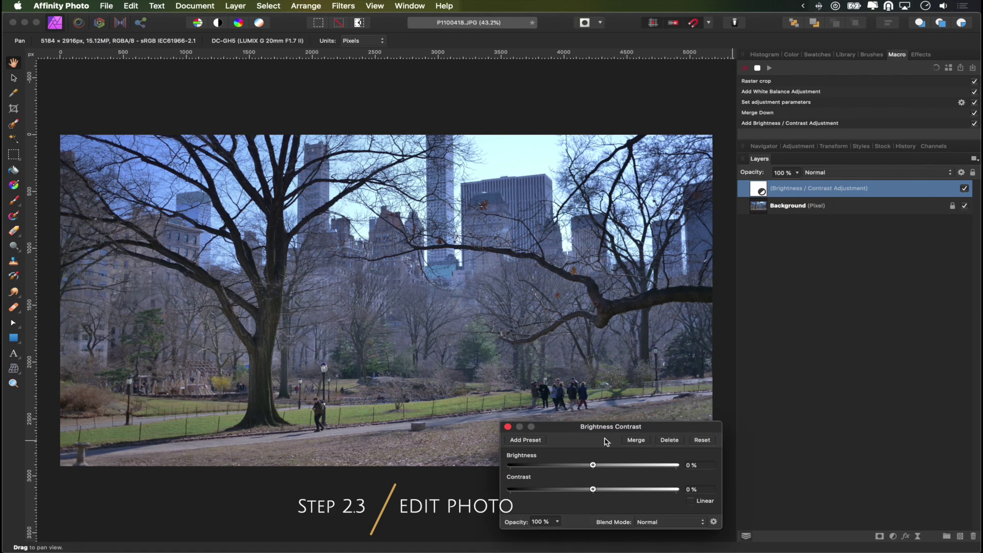
drag(593, 467, 610, 491)
click(636, 440)
Add a Vibrance adjustment with vibrance at 59% and saturation at 30%, and merge it into the background.
click(893, 536)
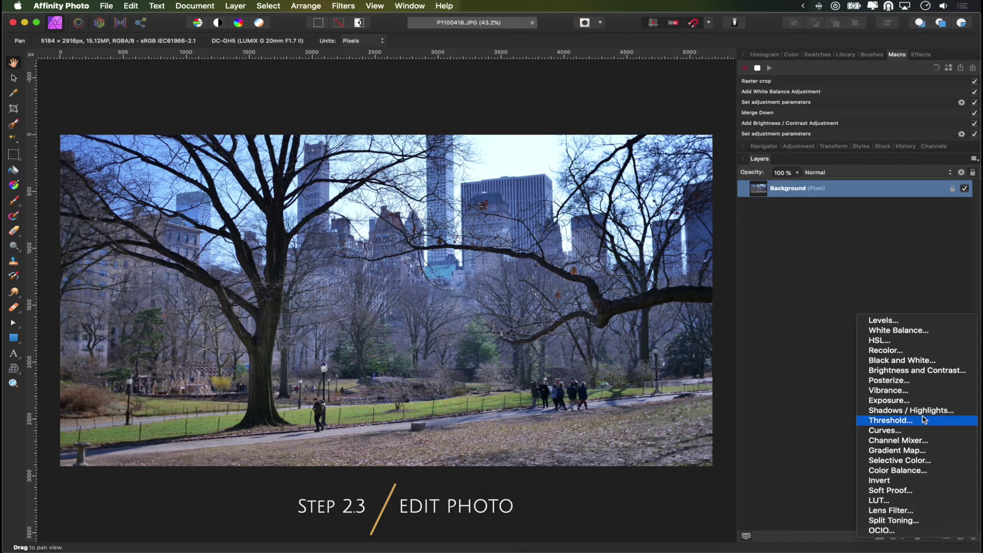
click(891, 390)
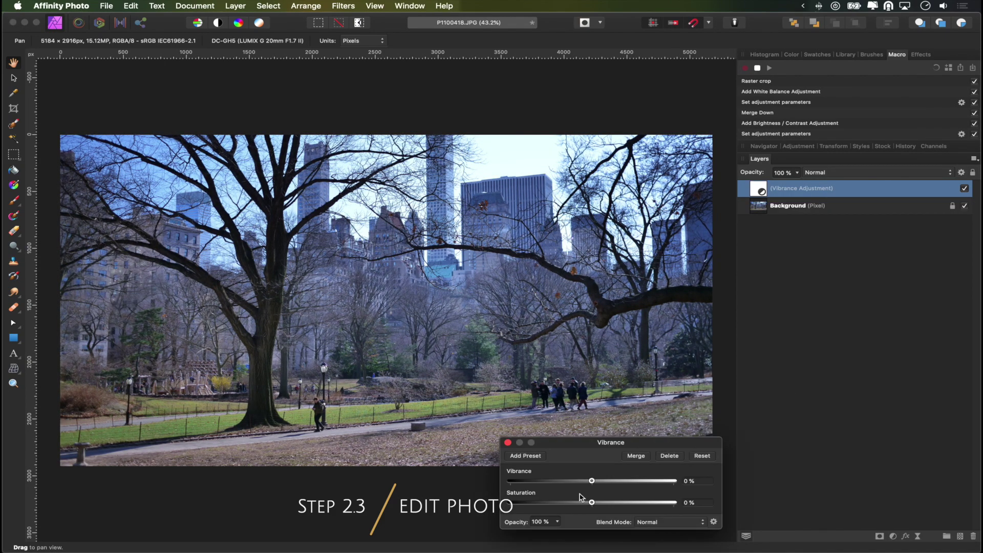
drag(593, 483, 653, 481)
drag(592, 503, 621, 504)
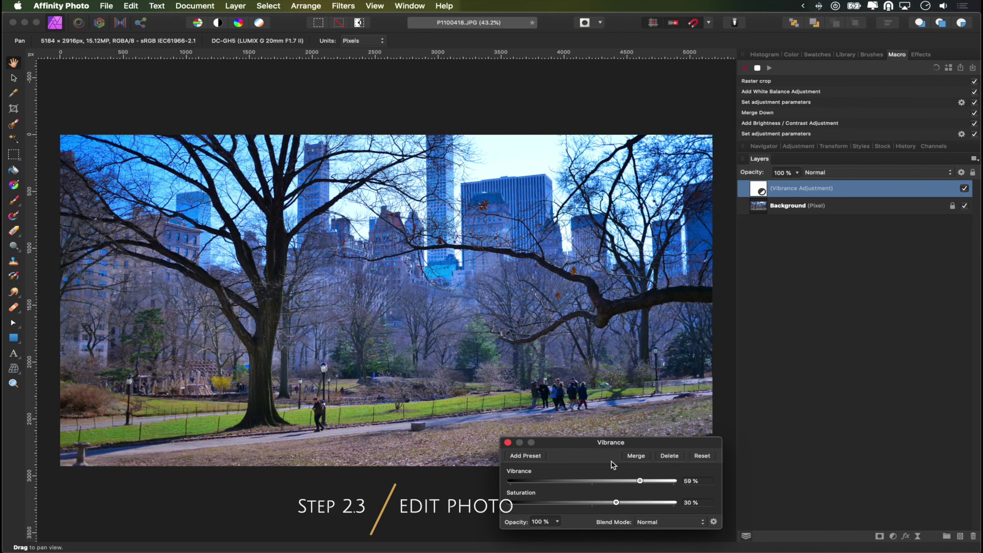
click(670, 456)
Add a Curves adjustment, raise the highlights slightly and adjust the midtones, and merge it into the background.
click(893, 535)
click(884, 428)
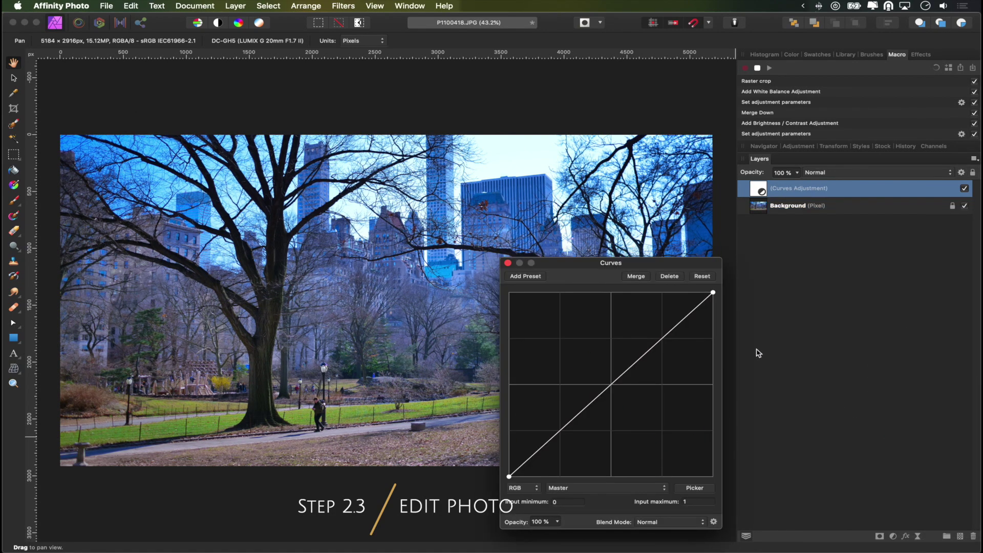
drag(622, 264, 848, 250)
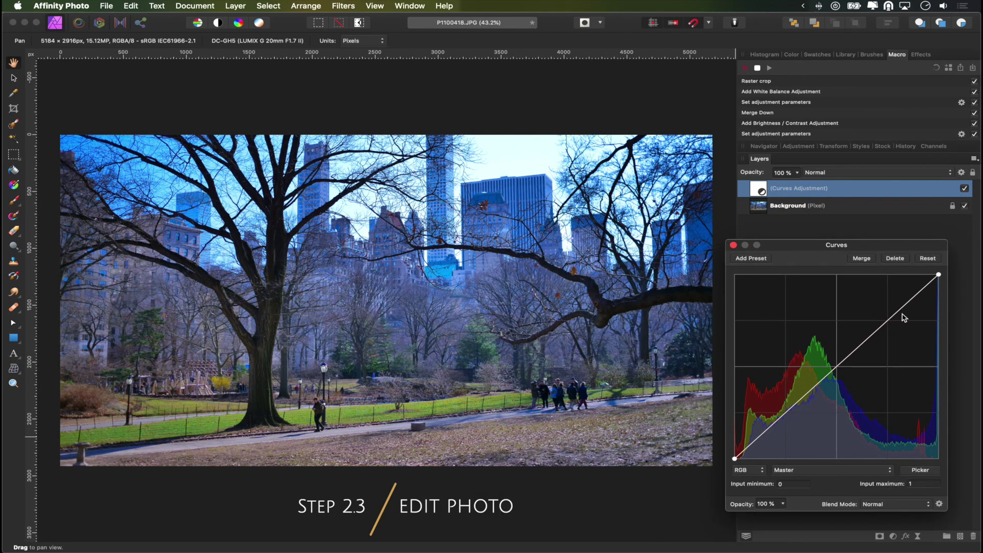
drag(887, 322, 884, 313)
drag(837, 382, 837, 368)
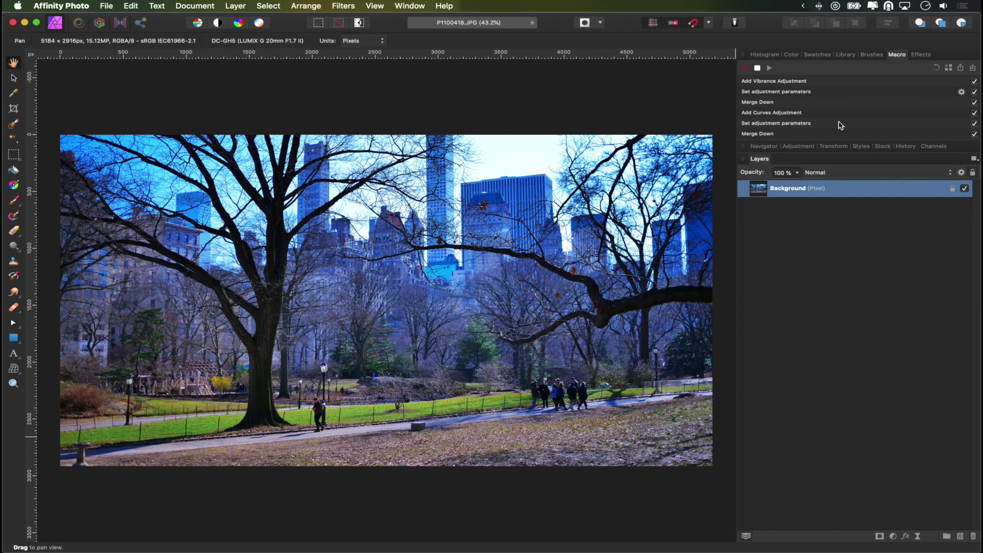
Stop the macro recording and save it in the Default category as "Affinity Batch Processing Demo".
click(758, 68)
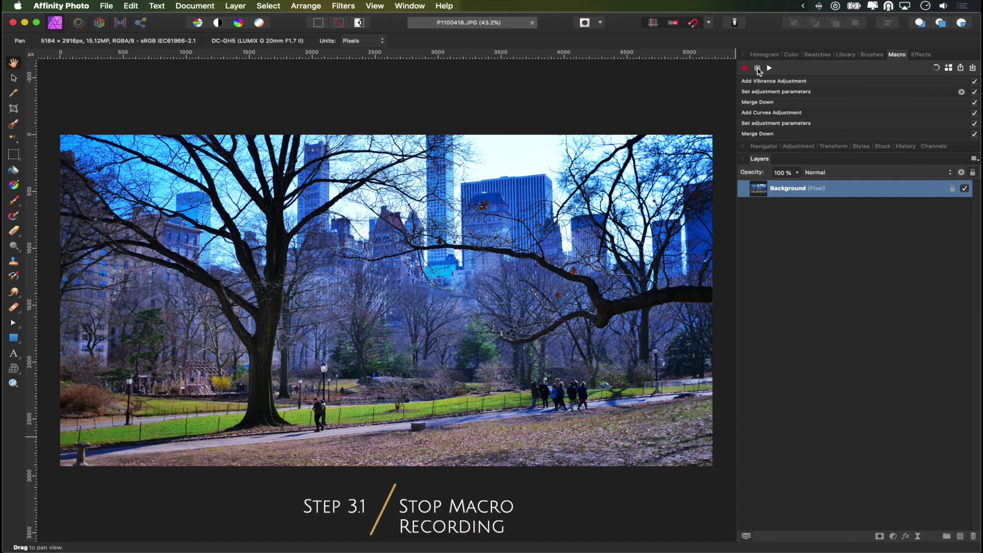
click(949, 68)
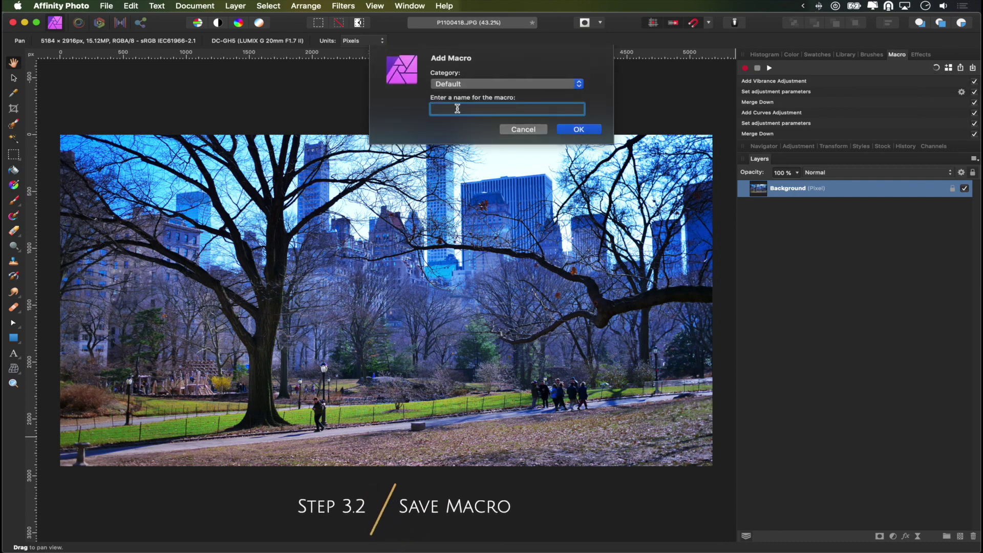
text(Affinity Batch Processing Demo)
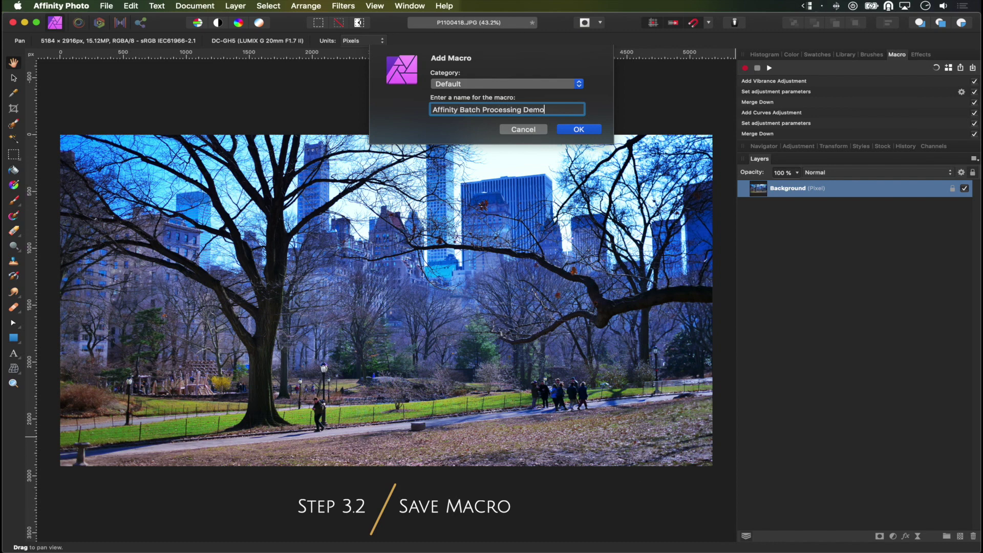
click(588, 130)
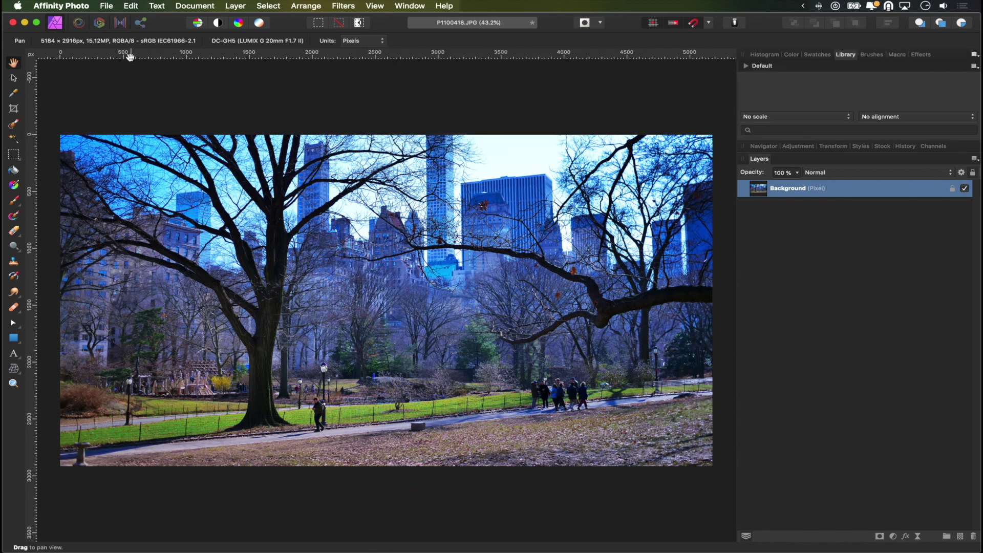
Create a new batch job with all JPG photos from the GH5_Timelapse Central Park folder in the 03-03 project as its sources.
click(108, 7)
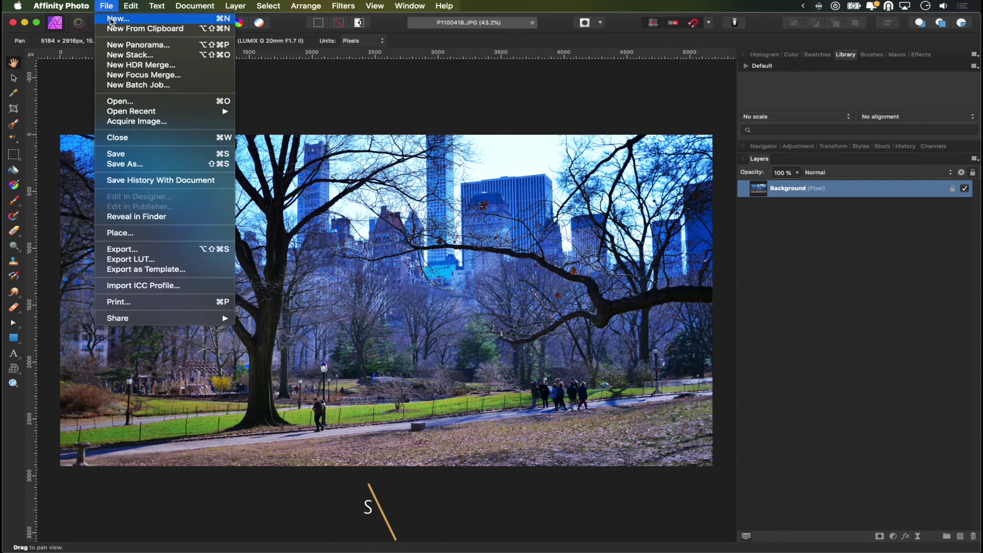
click(135, 88)
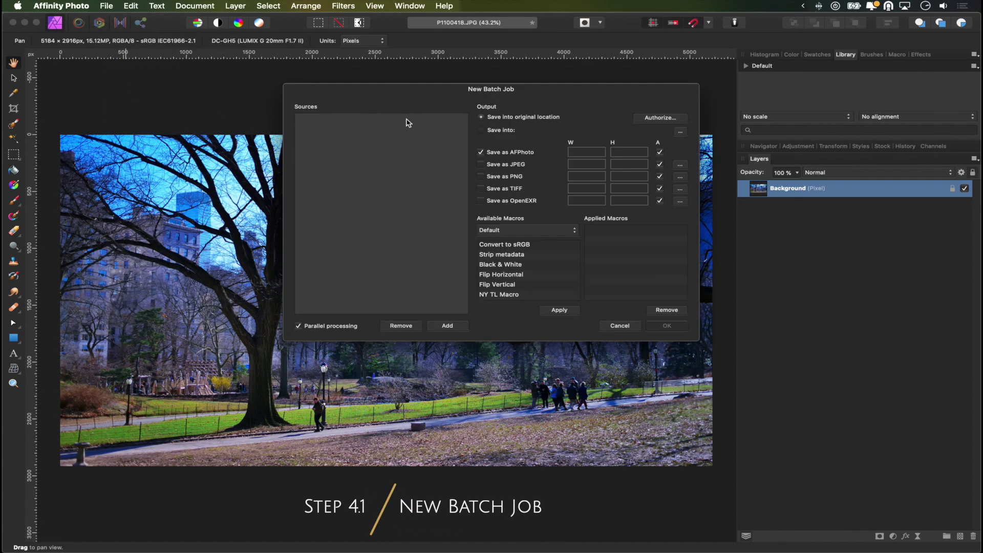
scroll(545, 294, down, 1)
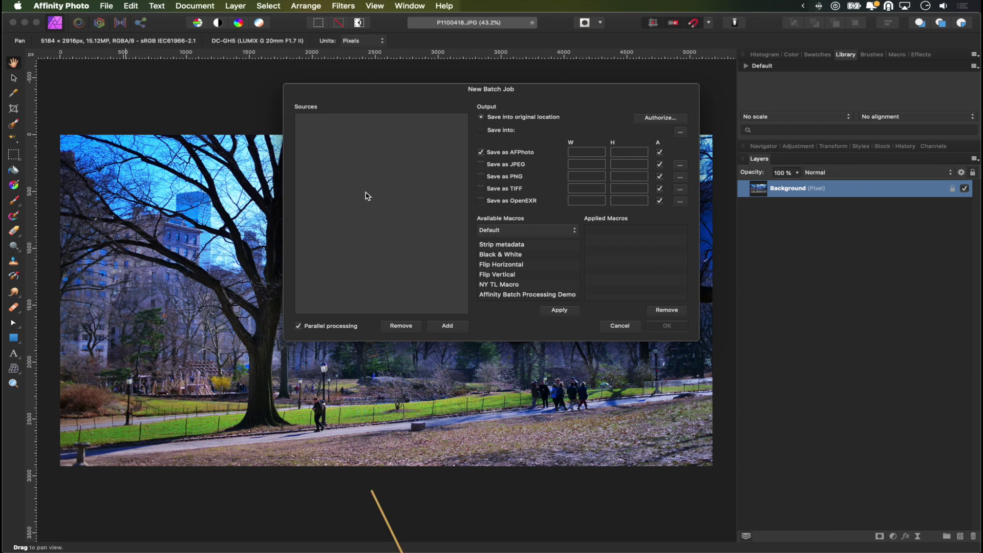
click(446, 326)
click(305, 131)
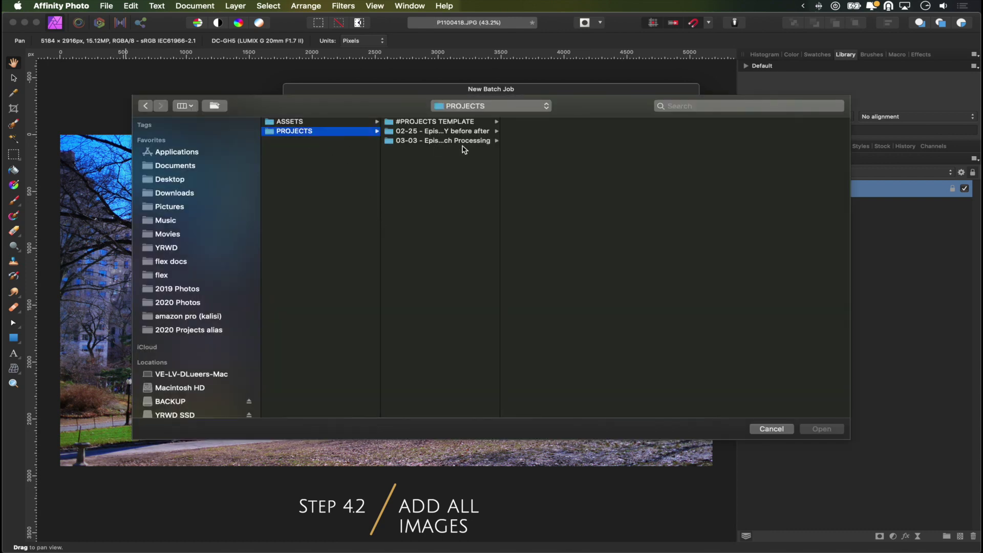
click(463, 140)
click(603, 123)
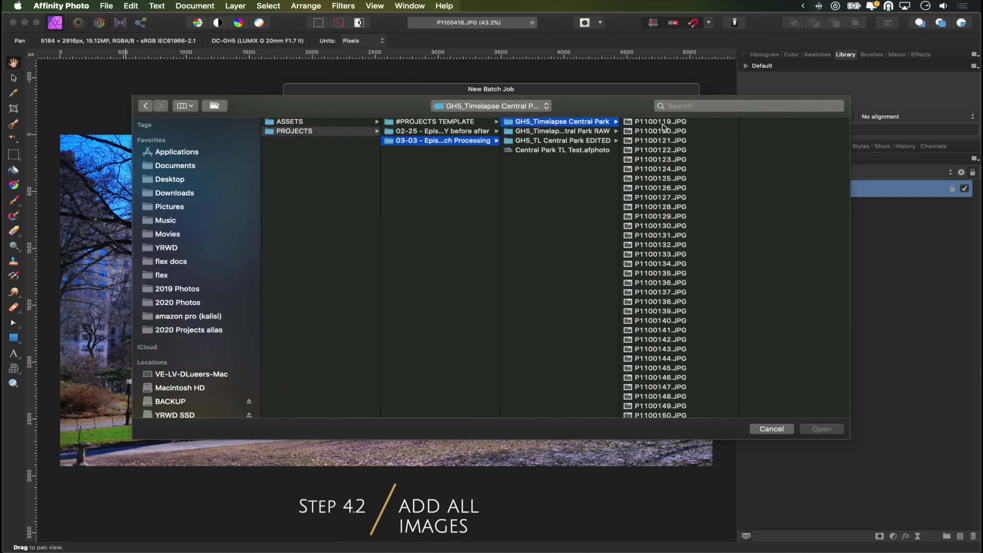
click(663, 123)
key(super+a)
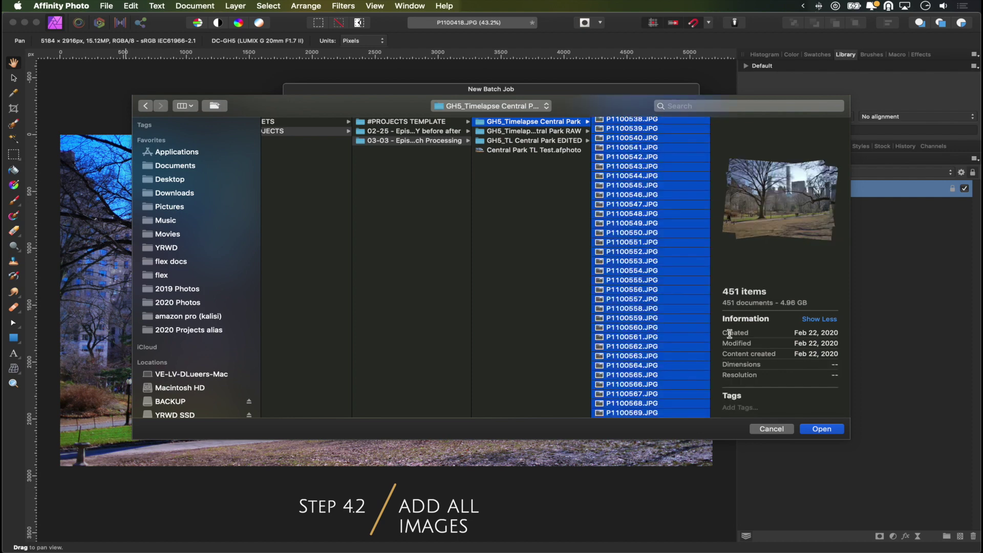
click(822, 428)
scroll(417, 193, down, 15)
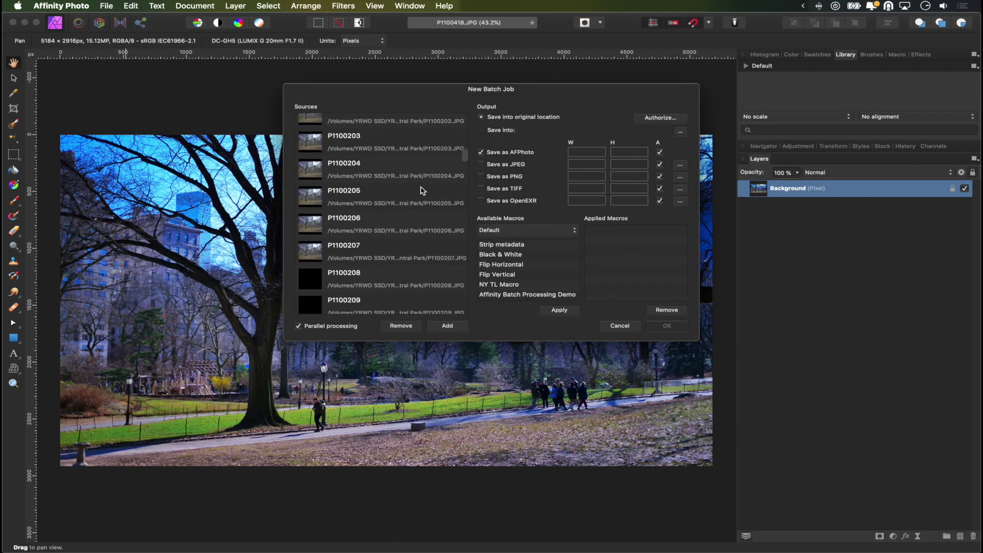
drag(465, 159, 461, 321)
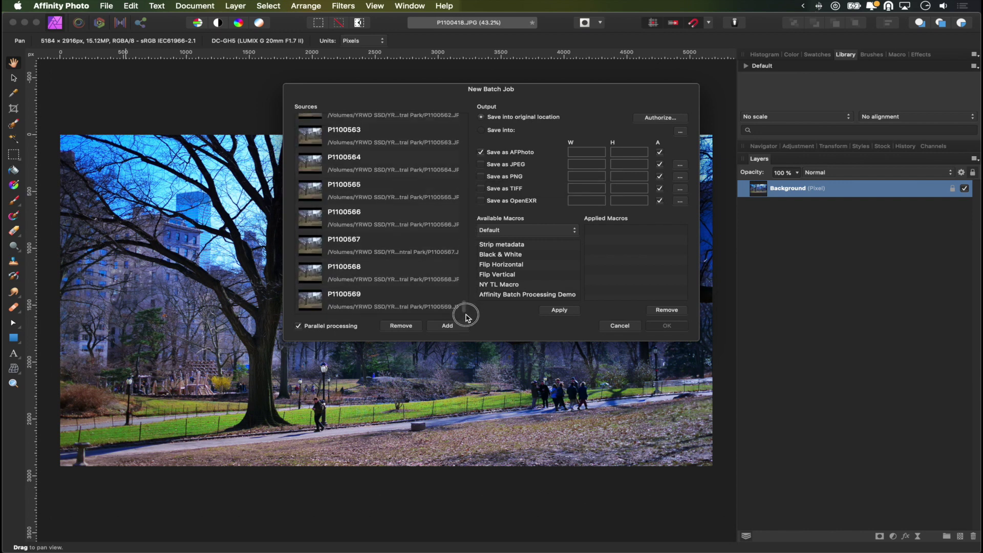
Set the batch output to JPEG instead of AFPhoto, saved into the project's Central Park TimeLapse EDITED folder.
click(484, 295)
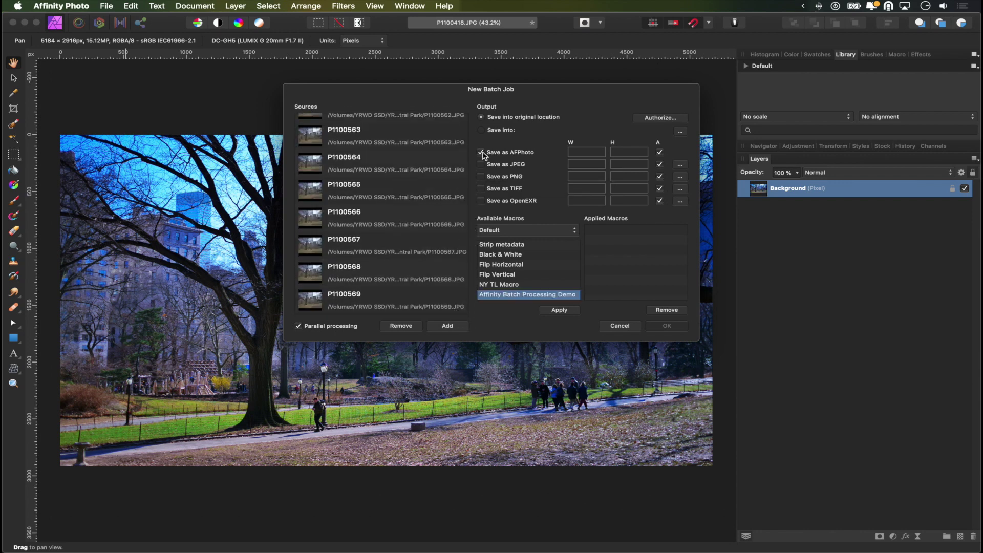
click(481, 152)
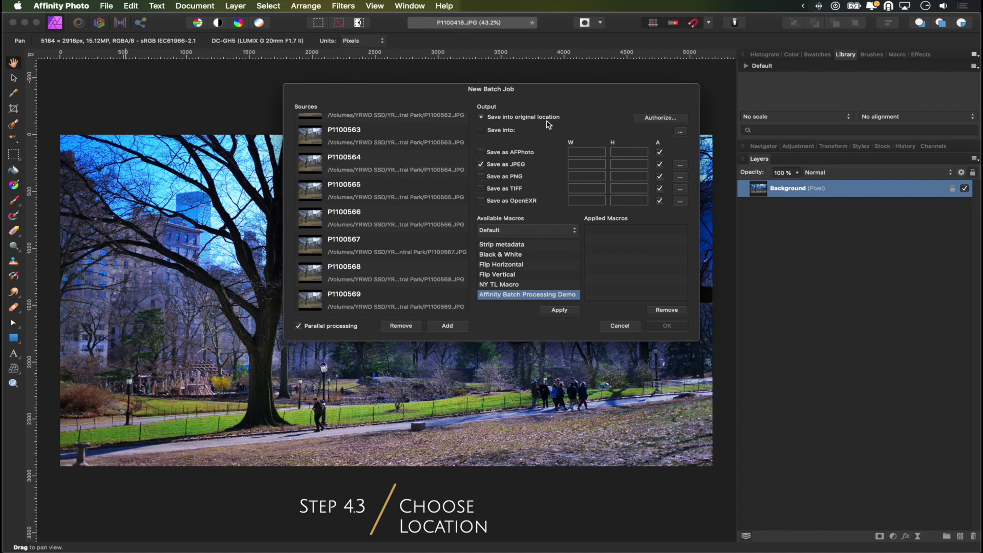
click(501, 131)
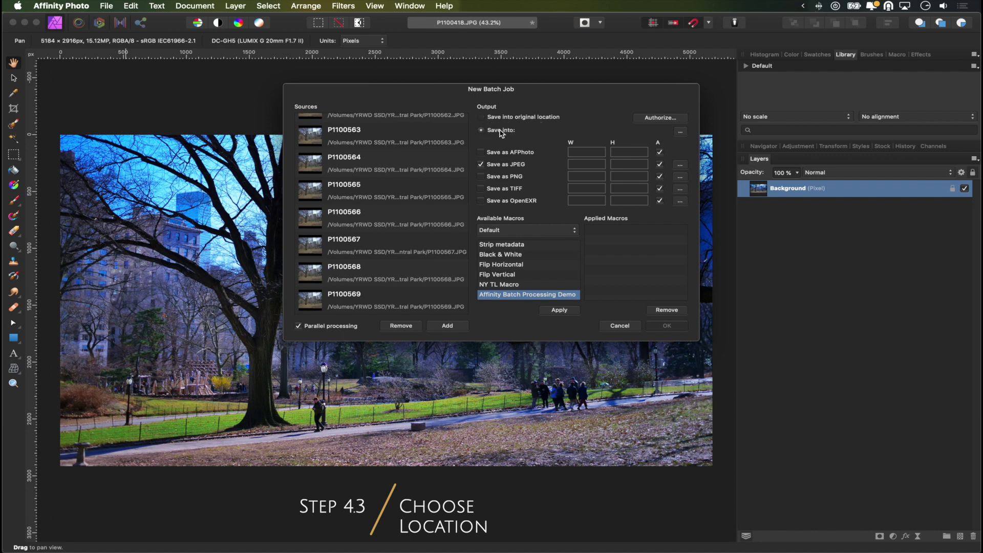
click(527, 132)
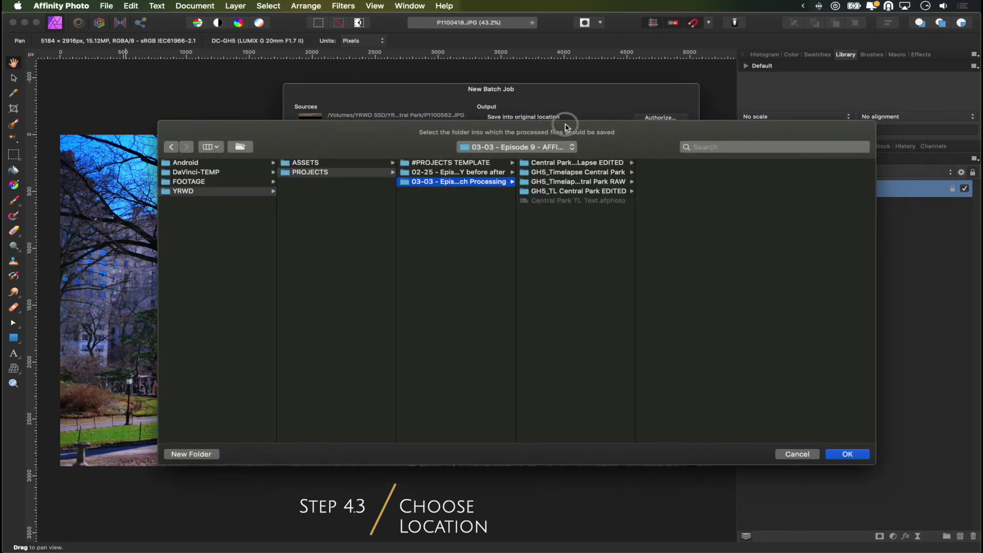
click(589, 164)
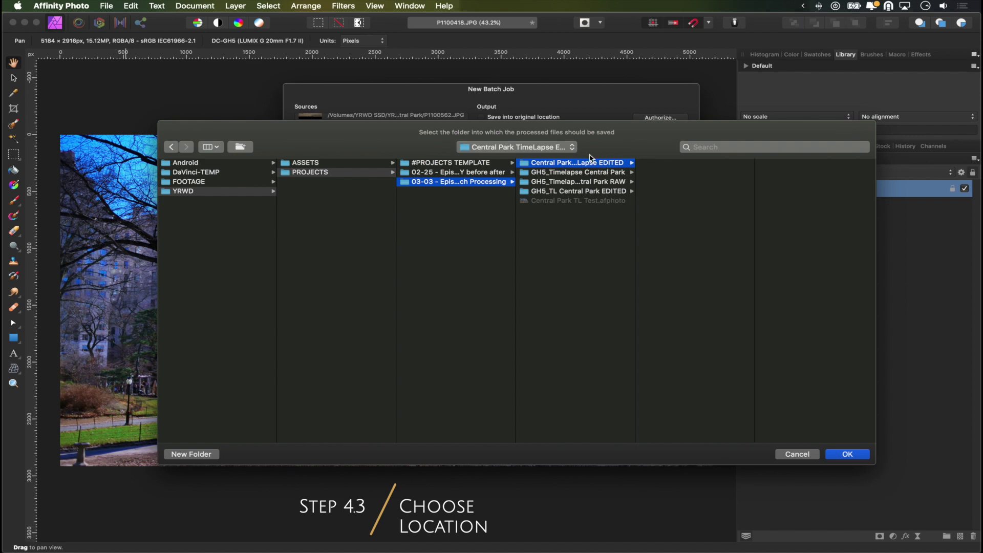
click(844, 454)
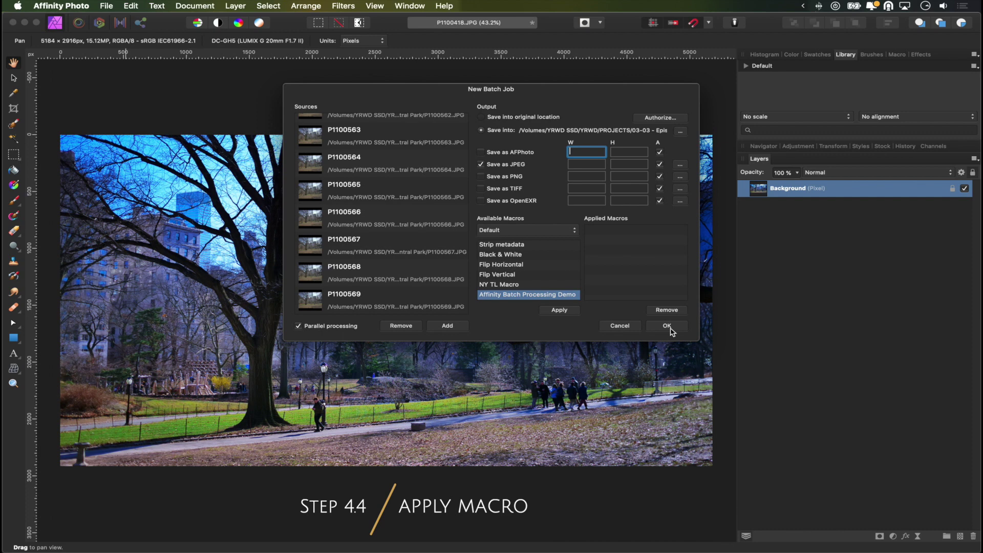
Apply the Affinity Batch Processing Demo macro to the batch job and run it.
click(552, 310)
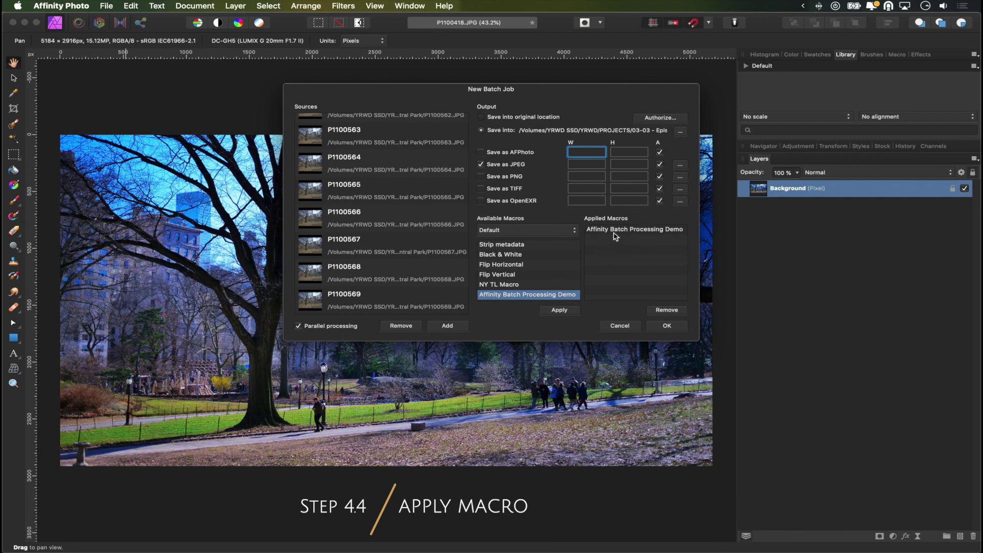
click(666, 326)
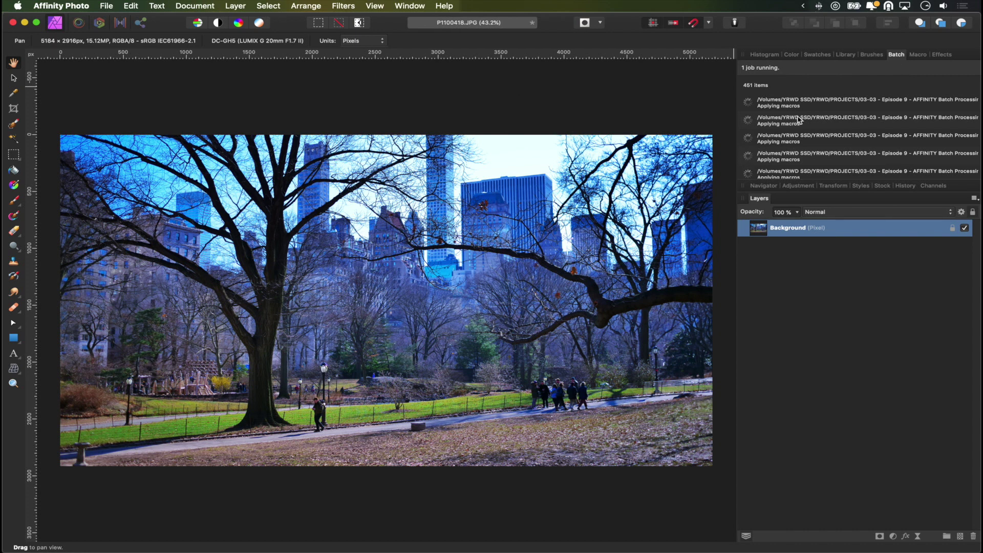
scroll(800, 120, down, 1)
scroll(802, 120, down, 2)
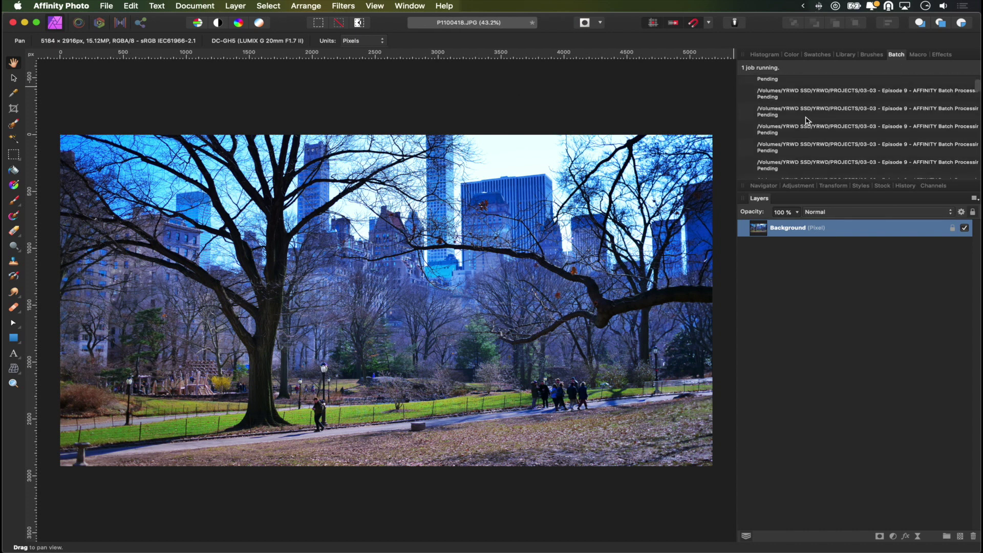